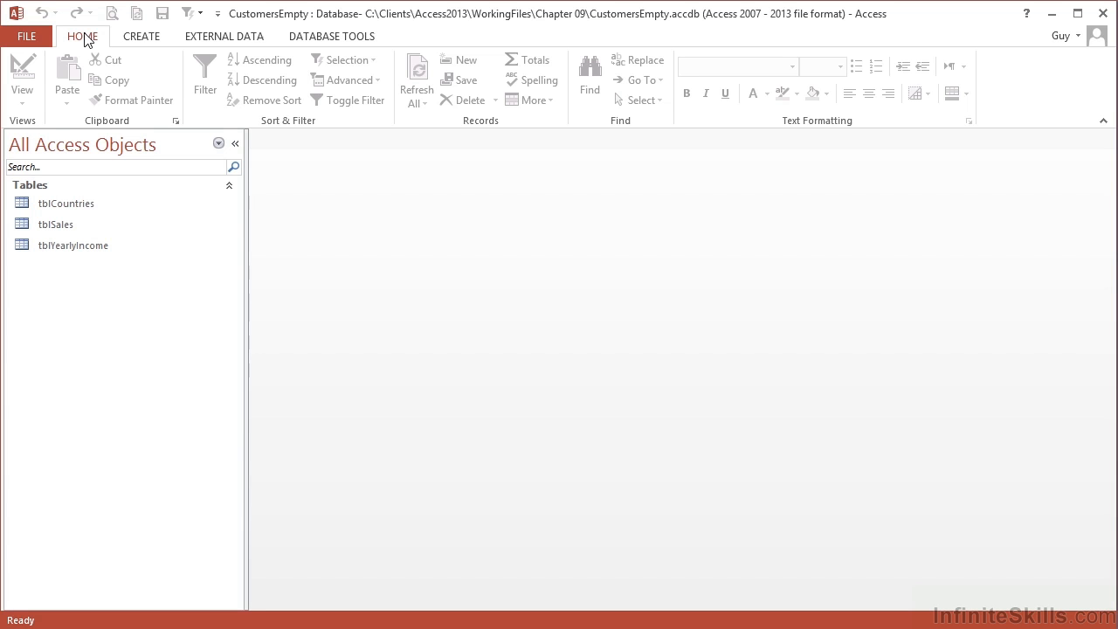
- Show the External Data tab and browse the More list of additional import sources
click(229, 39)
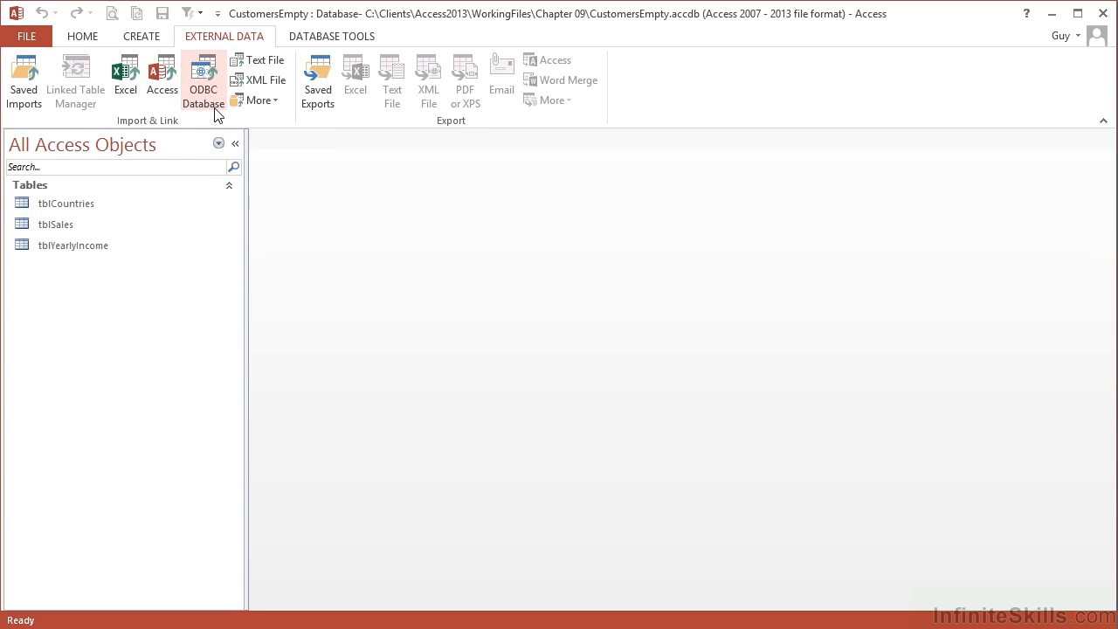
click(260, 100)
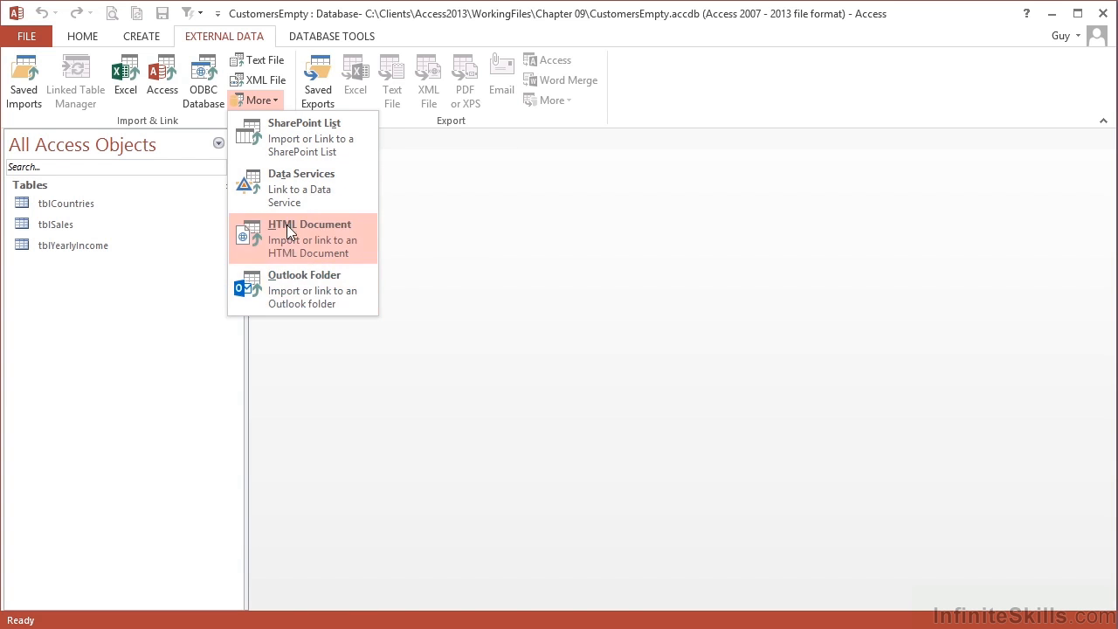
click(259, 101)
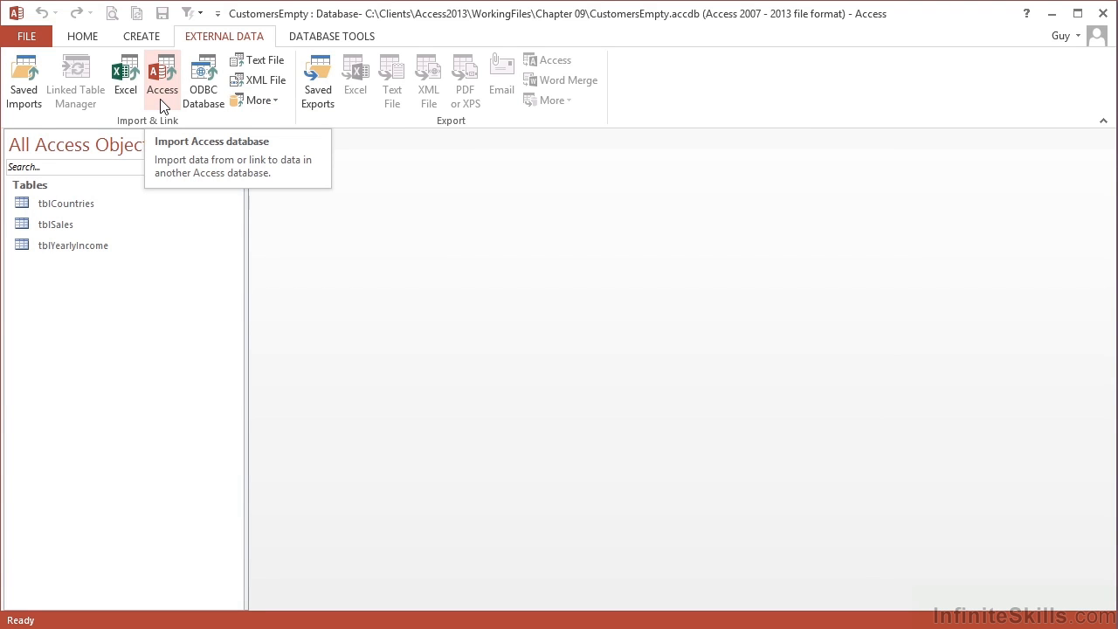
- Start an Access import with Customers.accdb from C:\Clients\Access2013\WorkingFiles\Chapter 09 as source
click(163, 87)
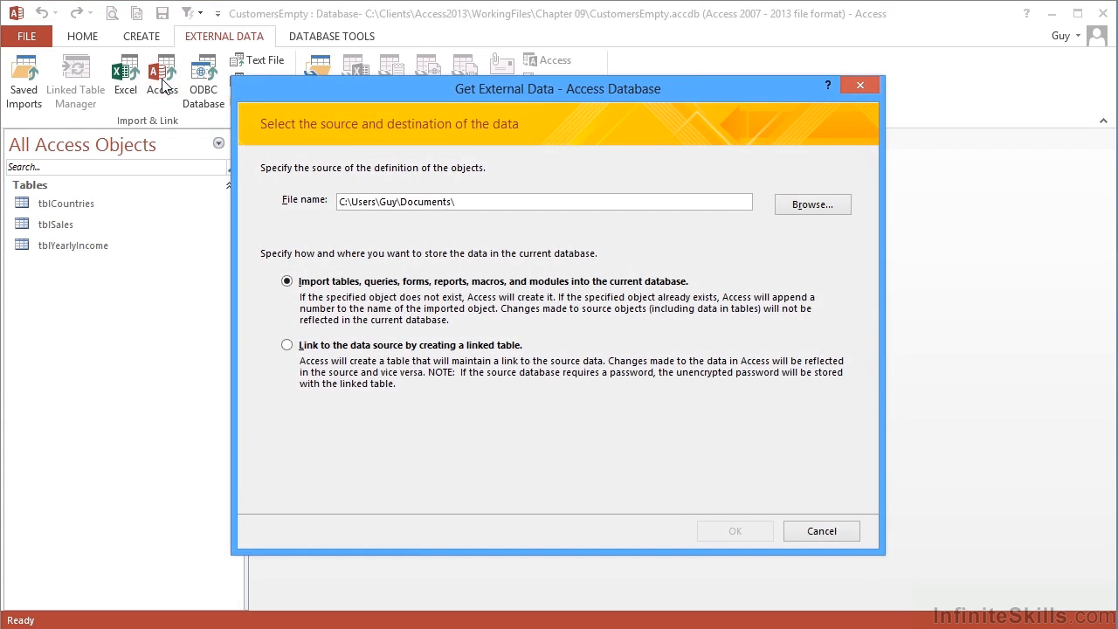
click(811, 206)
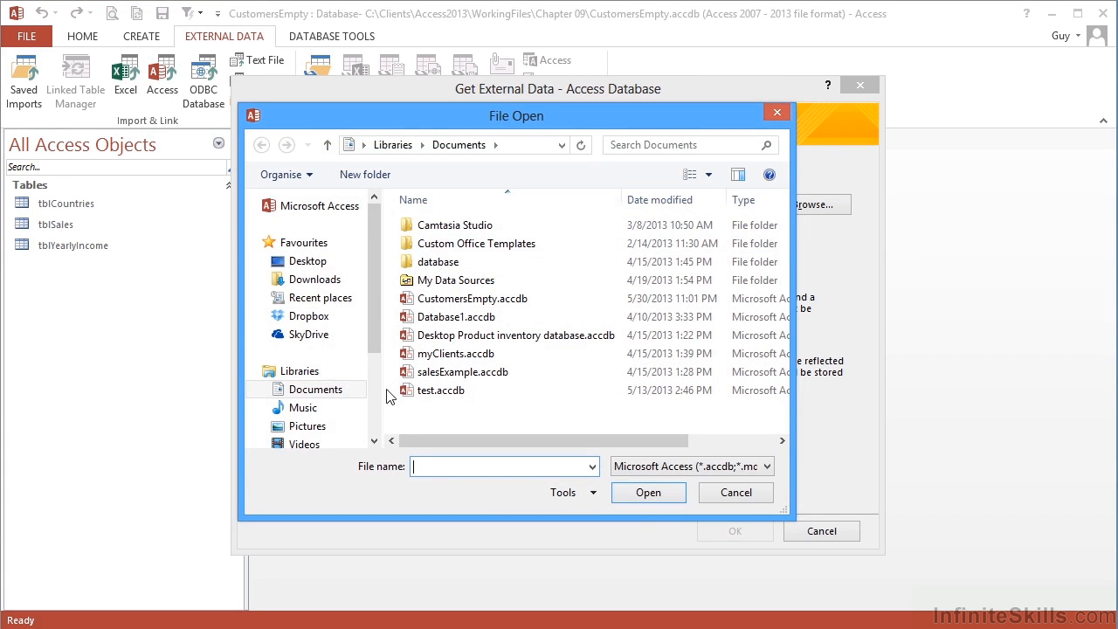
scroll(374, 388, down, 3)
click(349, 363)
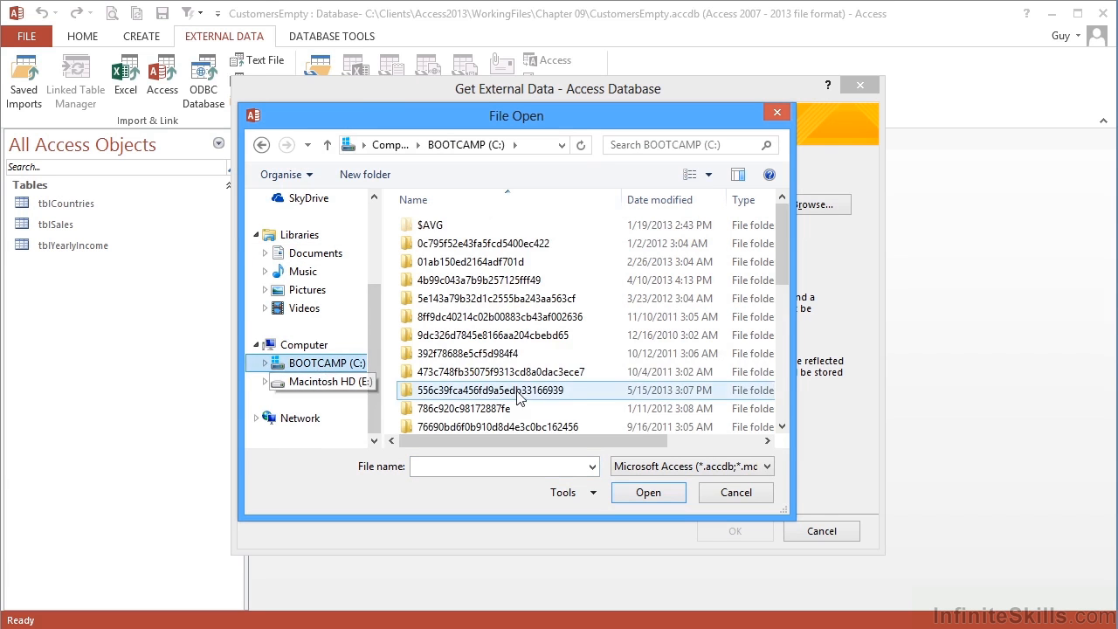
scroll(483, 389, down, 3)
double_click(446, 369)
click(460, 284)
double_click(461, 281)
double_click(468, 301)
double_click(455, 374)
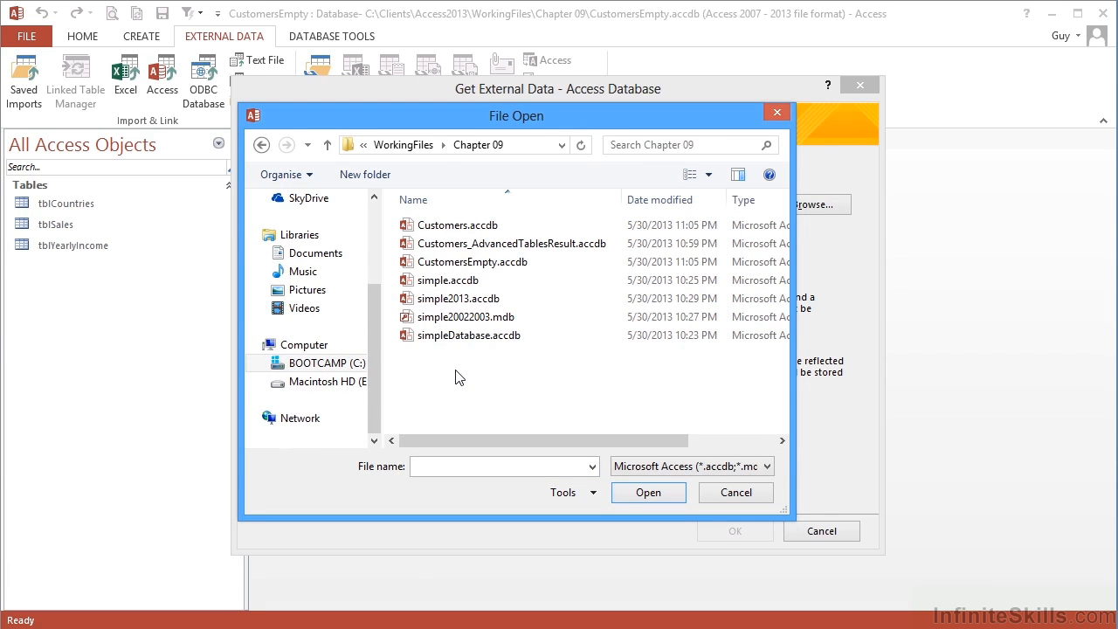
click(454, 227)
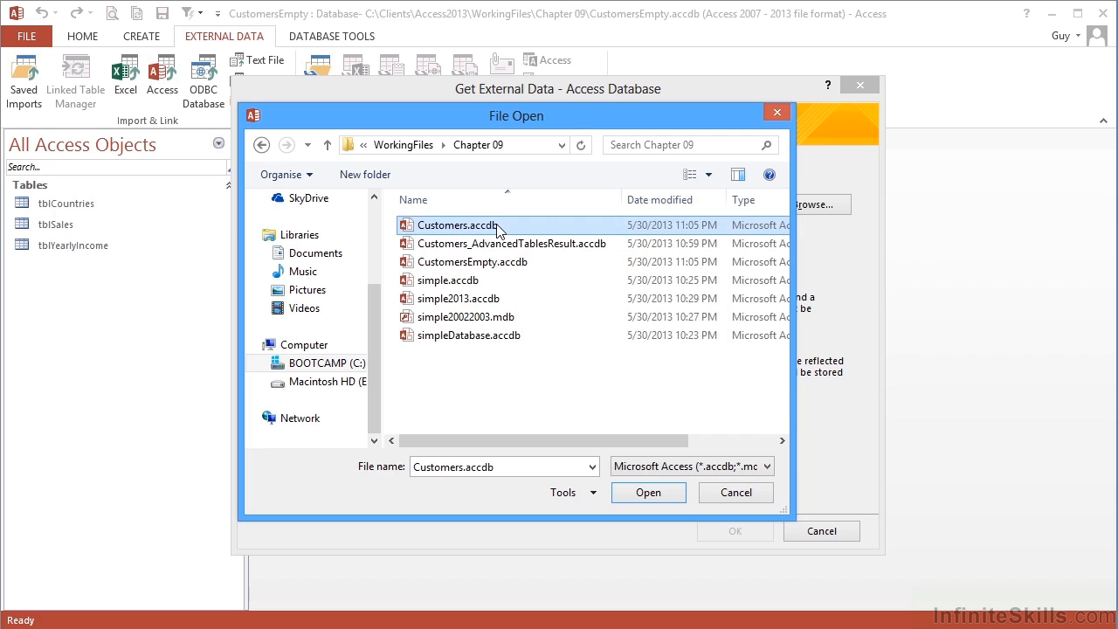
click(643, 494)
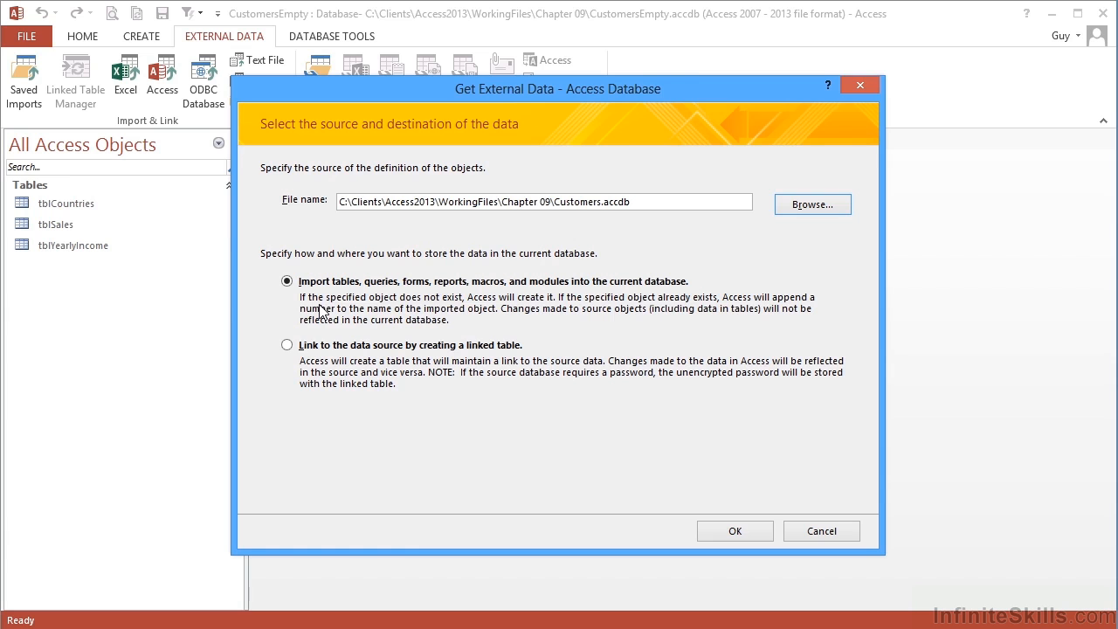
click(293, 348)
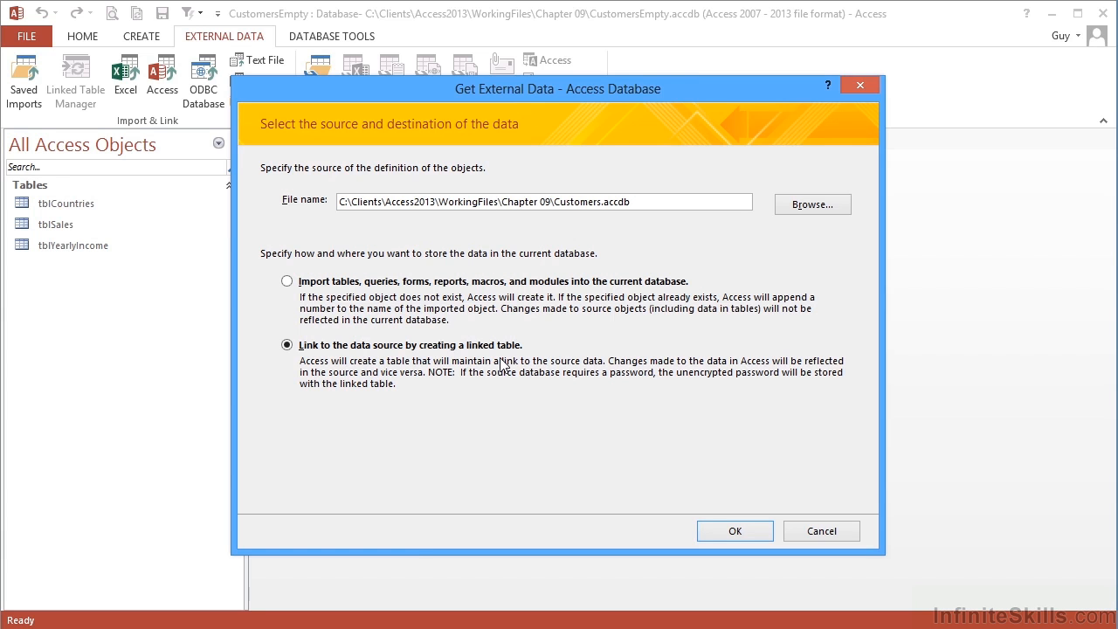
click(288, 281)
- Review the source database's Queries, Forms, Reports, Macros and Modules lists before returning to Tables
click(731, 534)
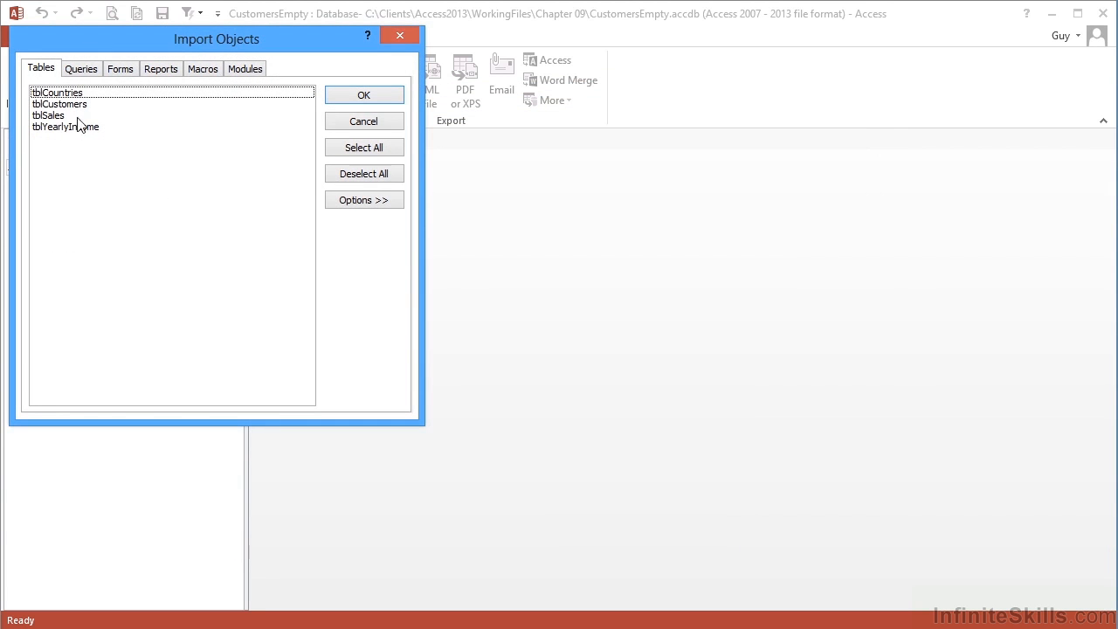
click(87, 74)
click(120, 73)
click(158, 74)
click(201, 74)
click(246, 70)
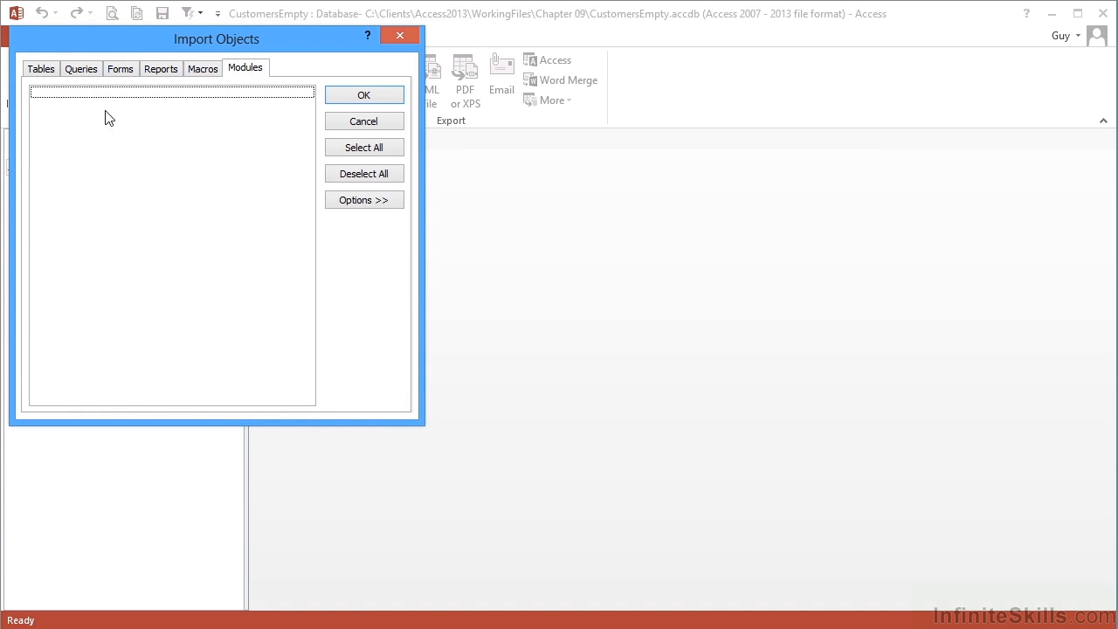
click(39, 73)
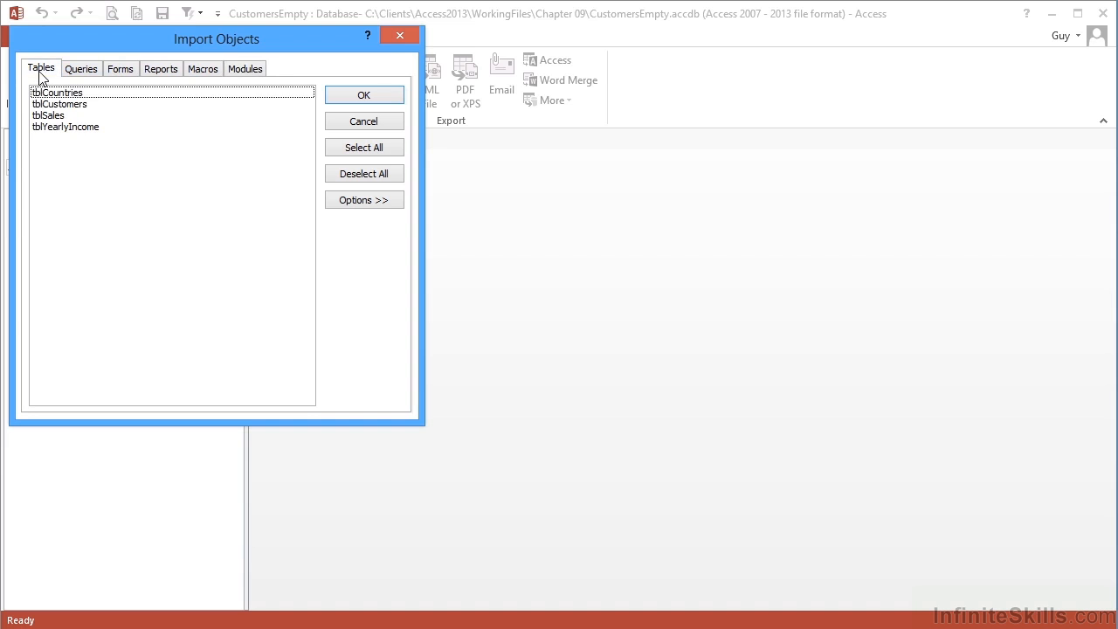
- Import tblCustomers and close the wizard without saving the import steps
click(71, 105)
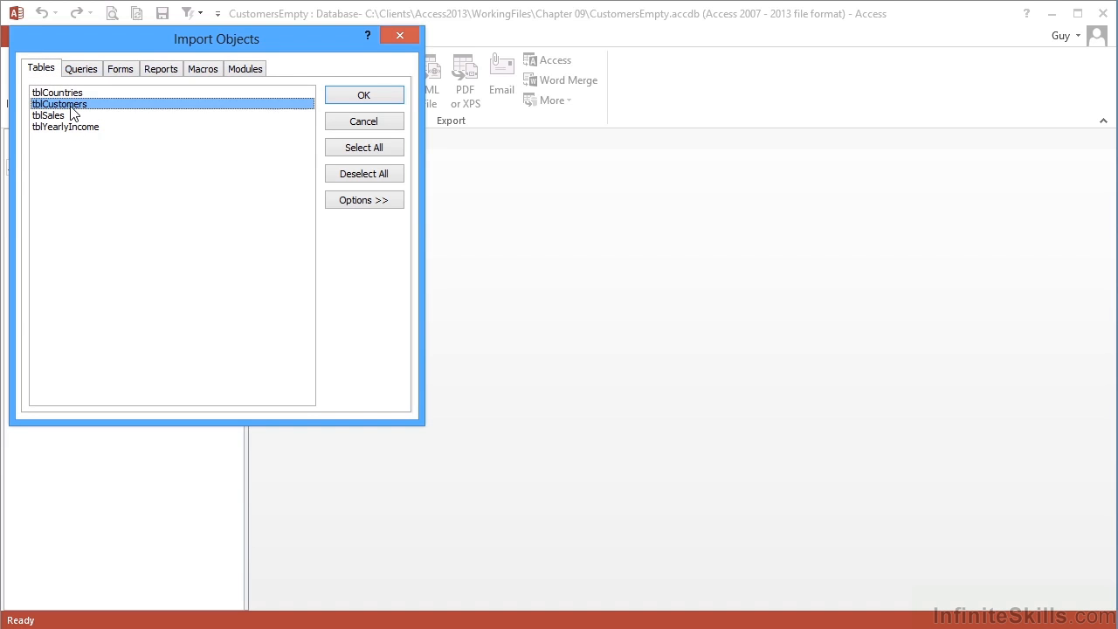
click(360, 96)
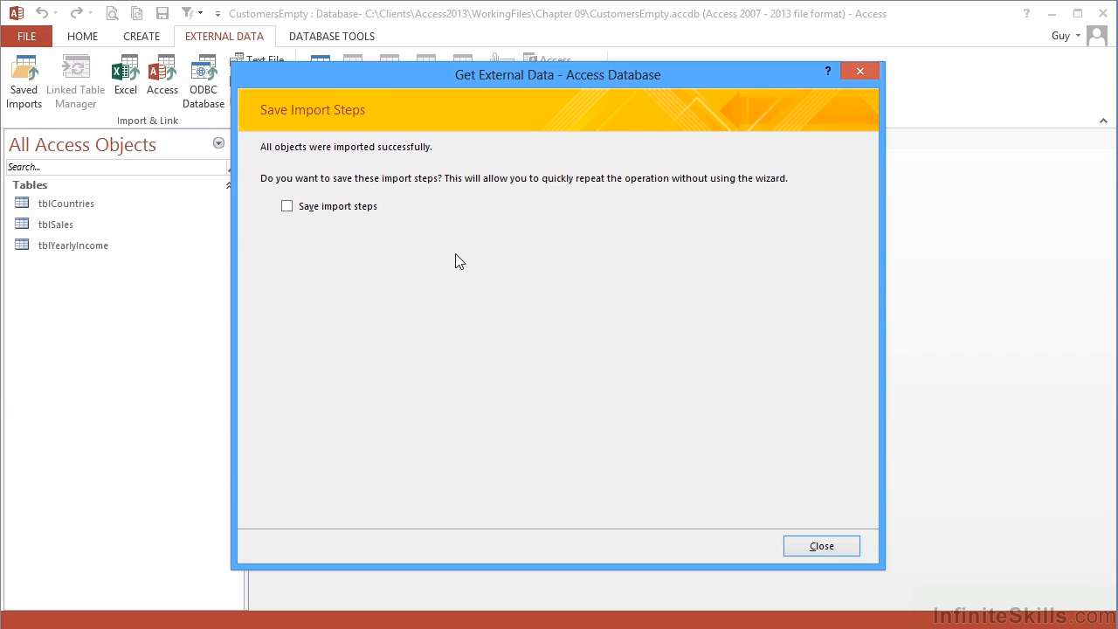
click(821, 546)
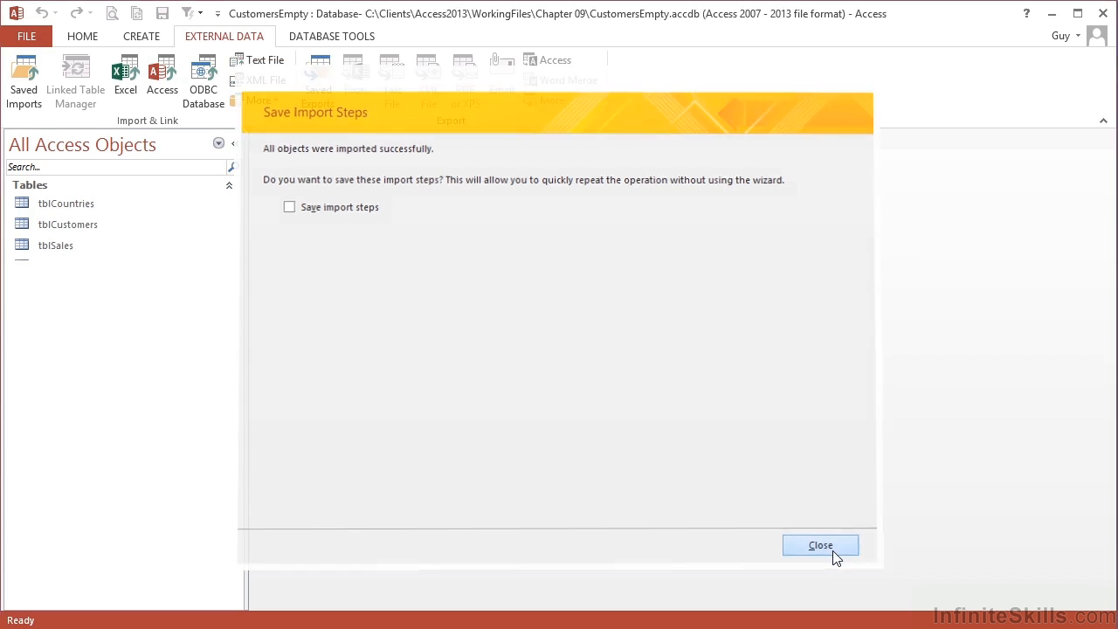
click(94, 226)
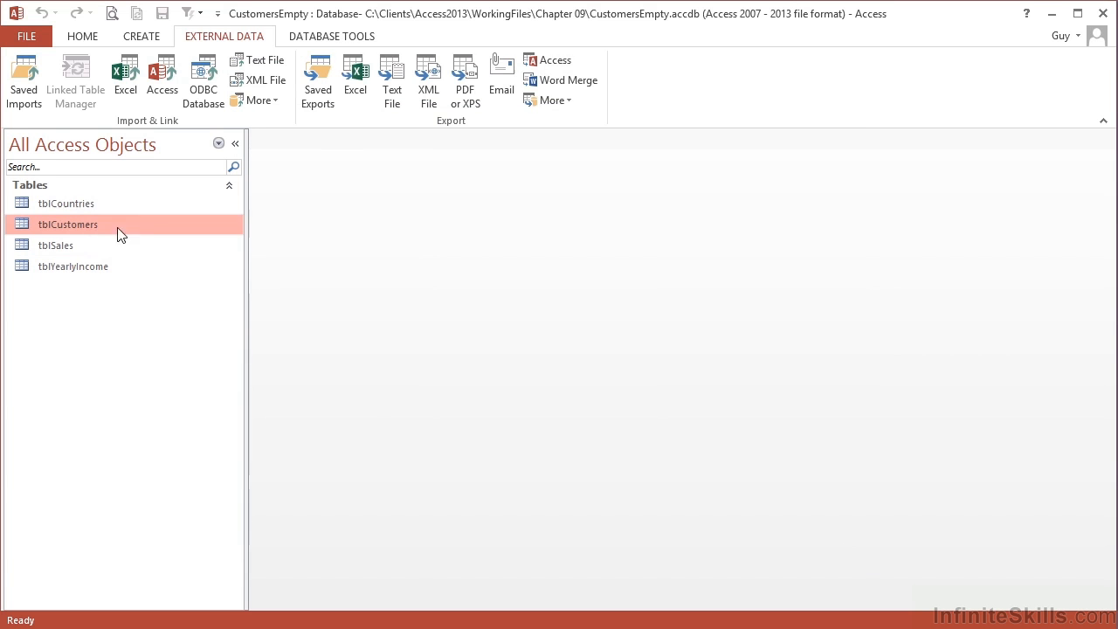
- Open the imported tblCustomers table and inspect it in Design view
double_click(95, 227)
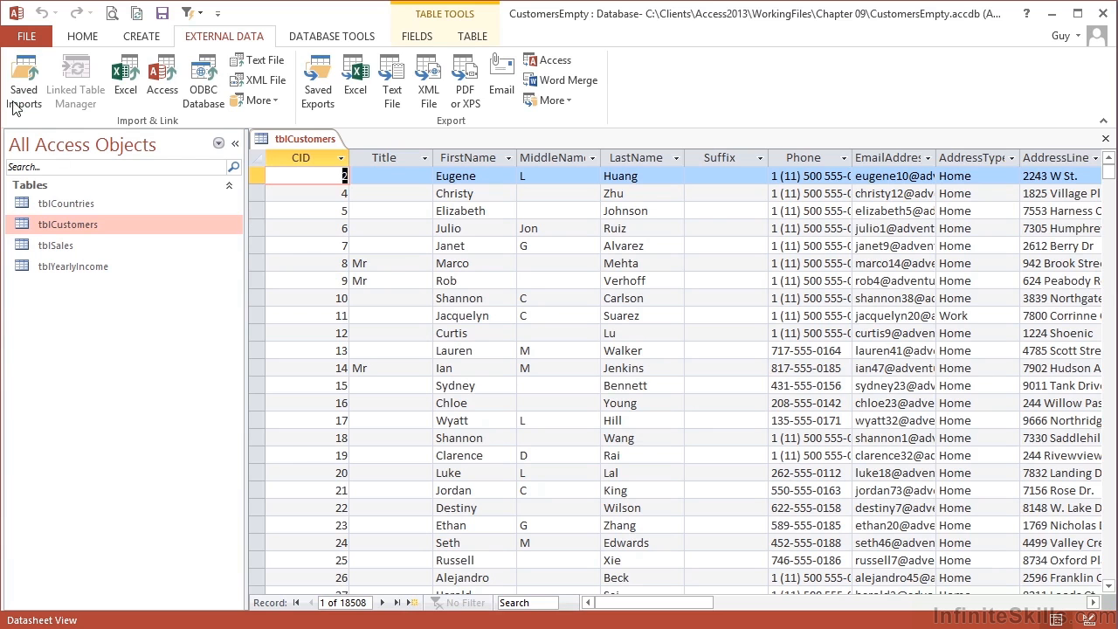
click(88, 39)
click(22, 74)
scroll(429, 337, down, 5)
scroll(429, 336, up, 5)
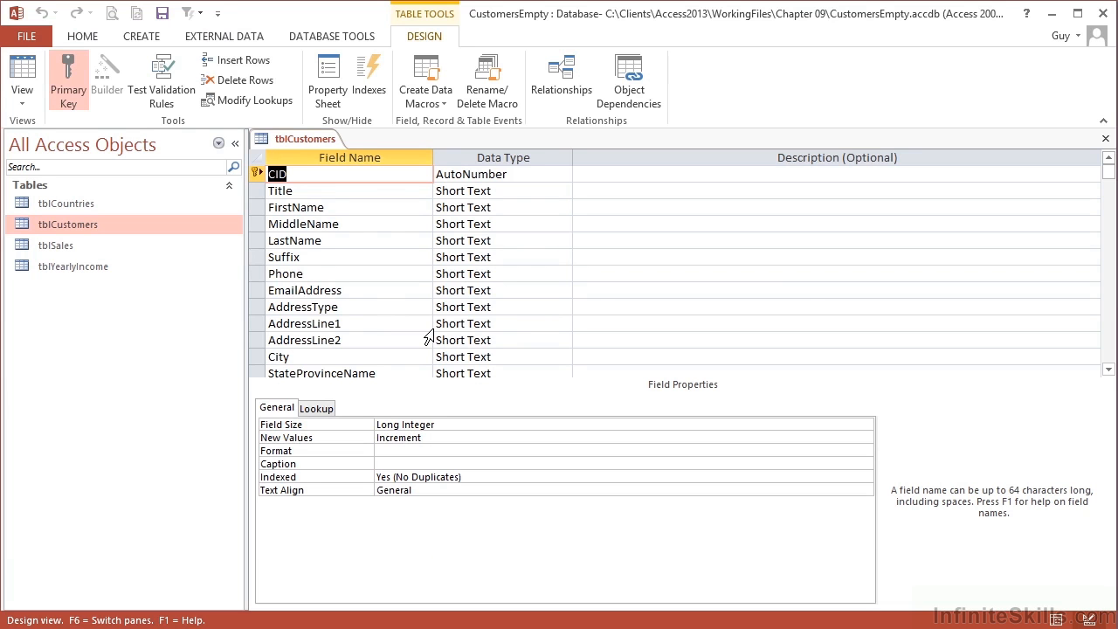
- Close tblCustomers and delete it from the database, confirming the deletion
click(1105, 138)
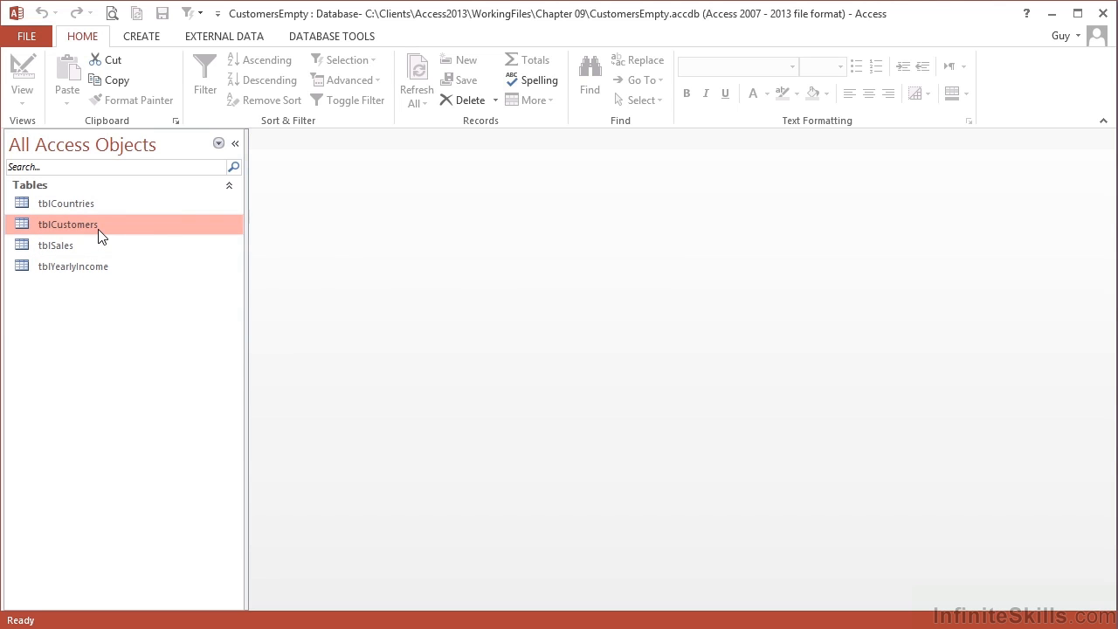
key(Delete)
key(Return)
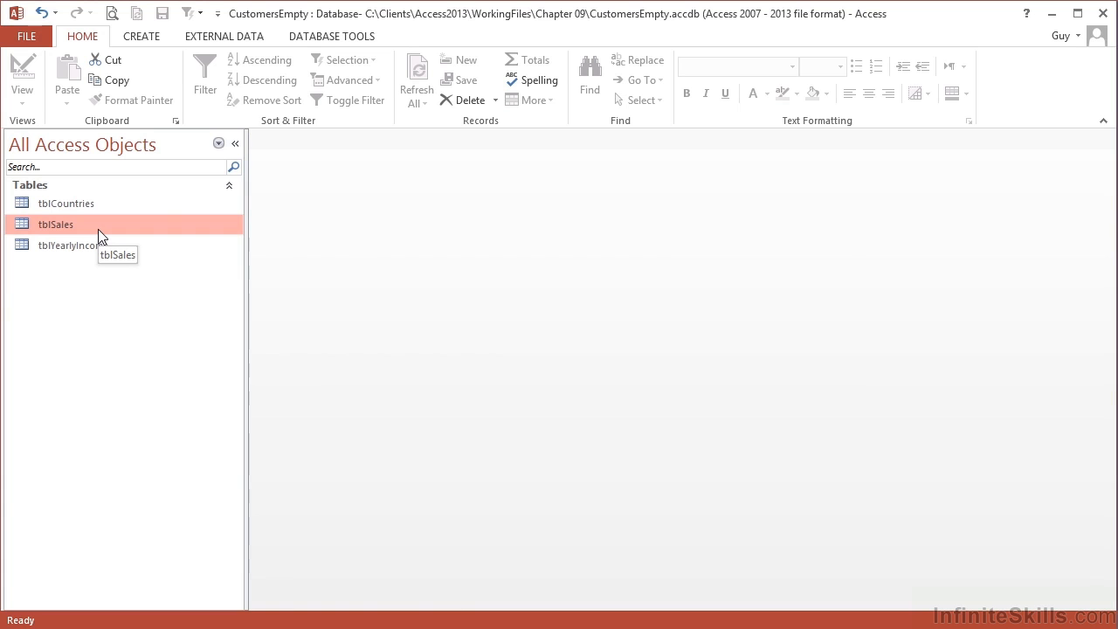
- Choose Customers.accdb as the Access source again and select linking instead of importing
click(222, 39)
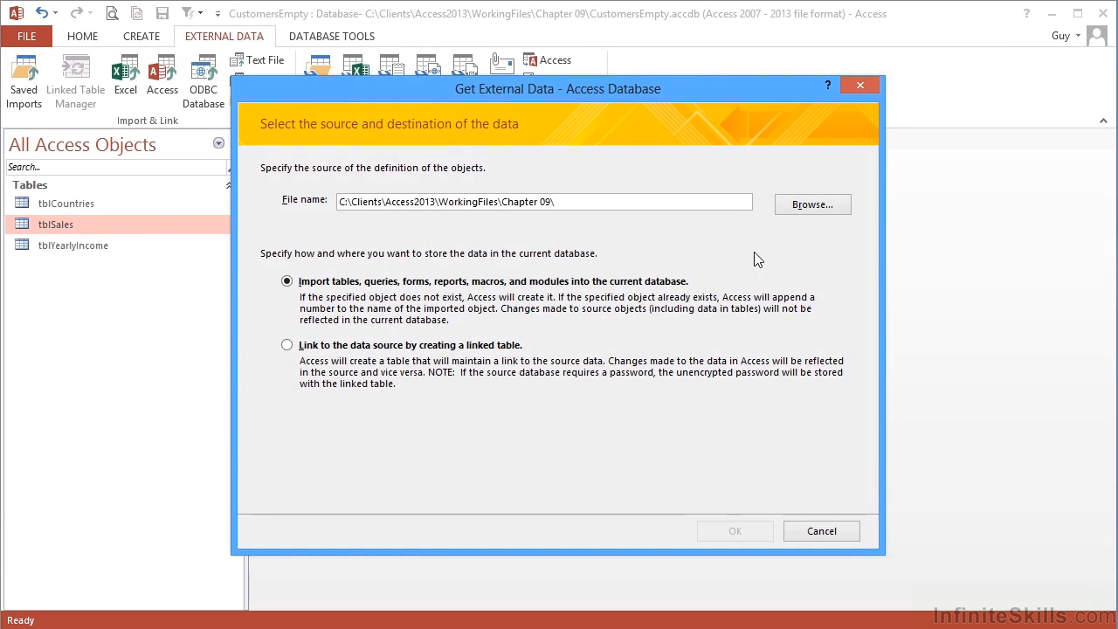
click(794, 209)
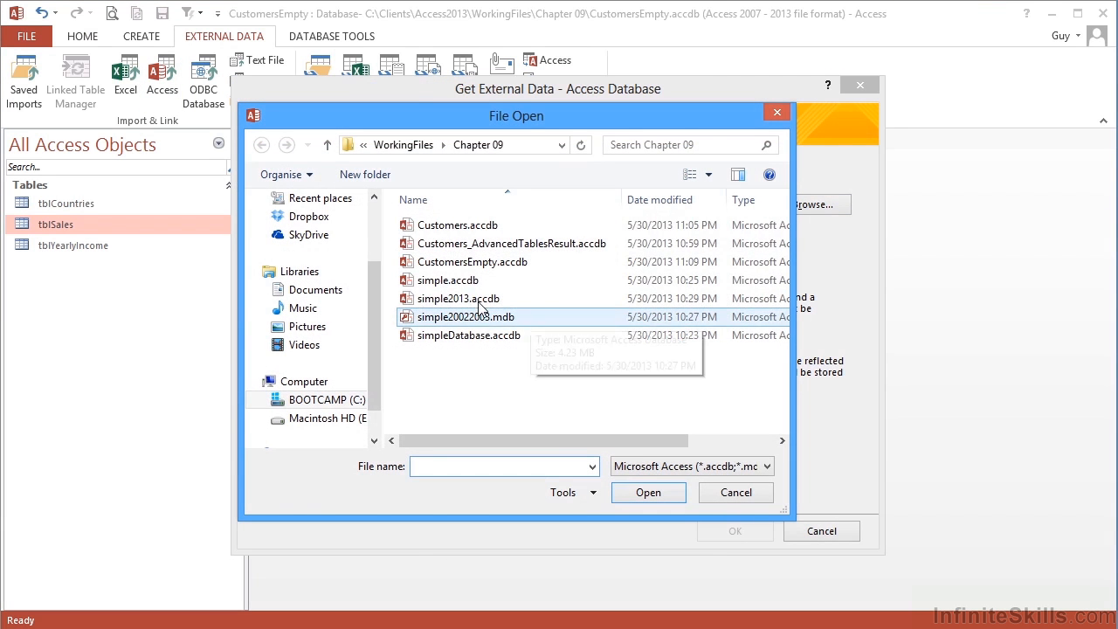
click(469, 229)
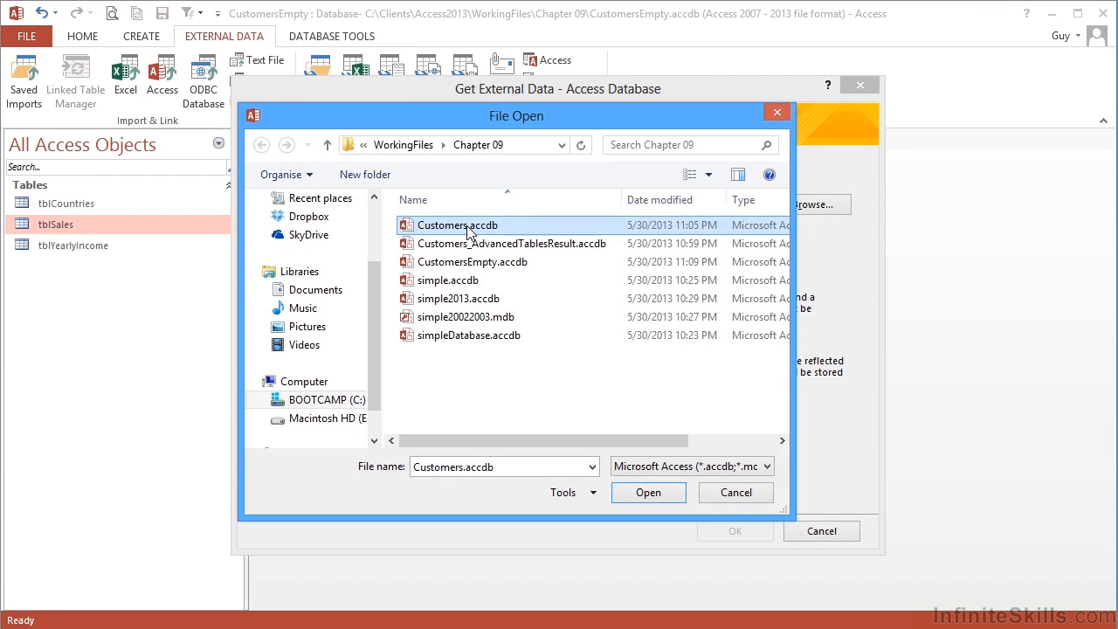
click(661, 492)
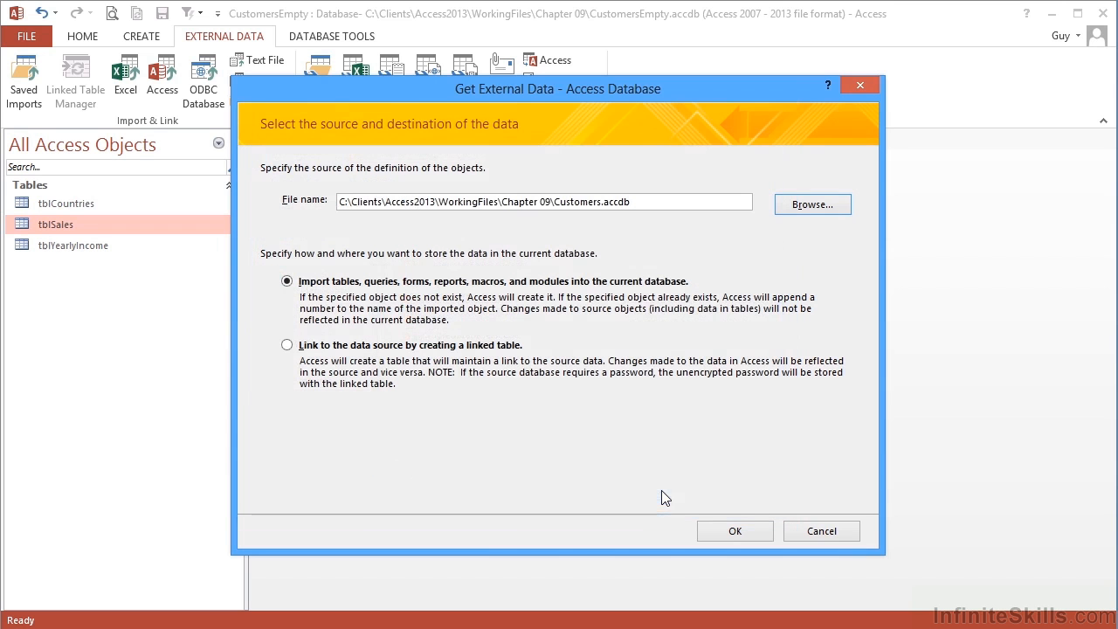
click(288, 345)
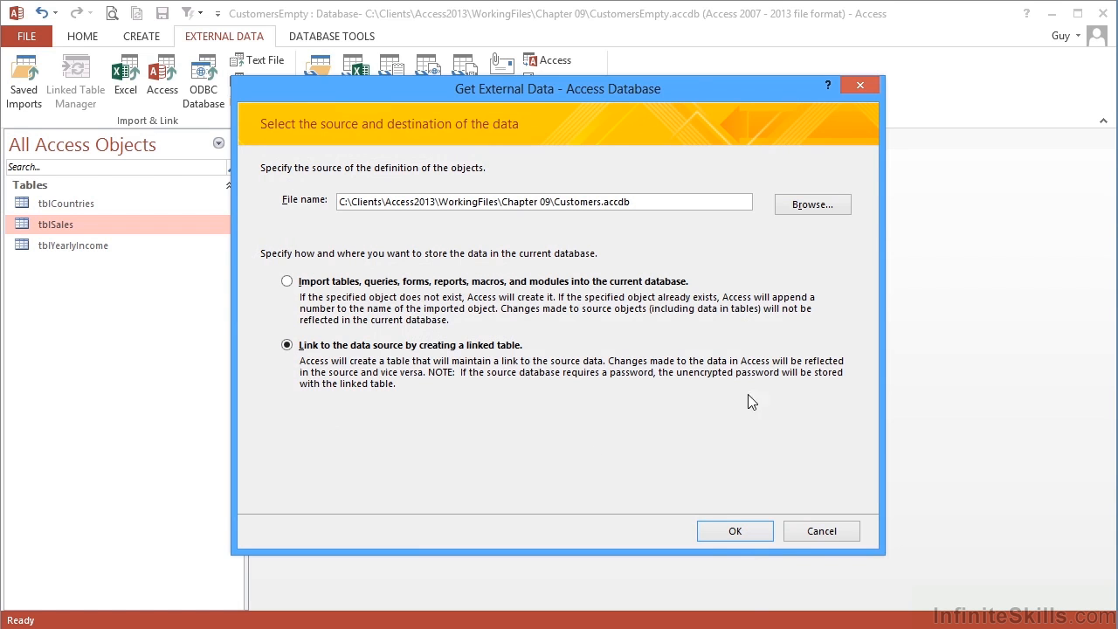
- Link tblCustomers from Customers.accdb, then open its 18508-record datasheet and close it
click(748, 531)
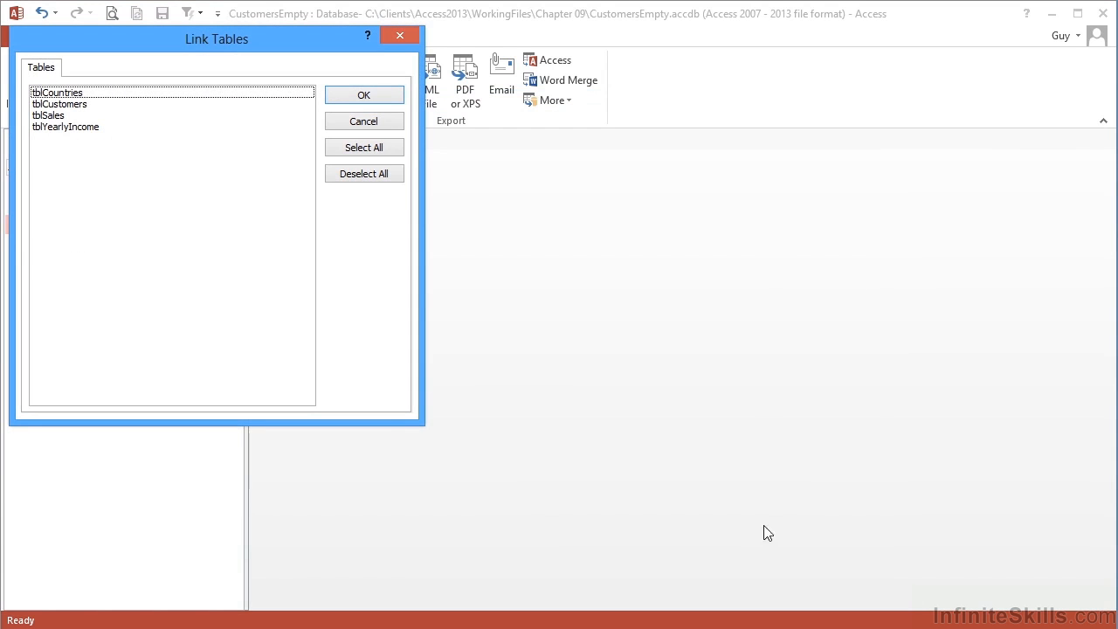
click(75, 105)
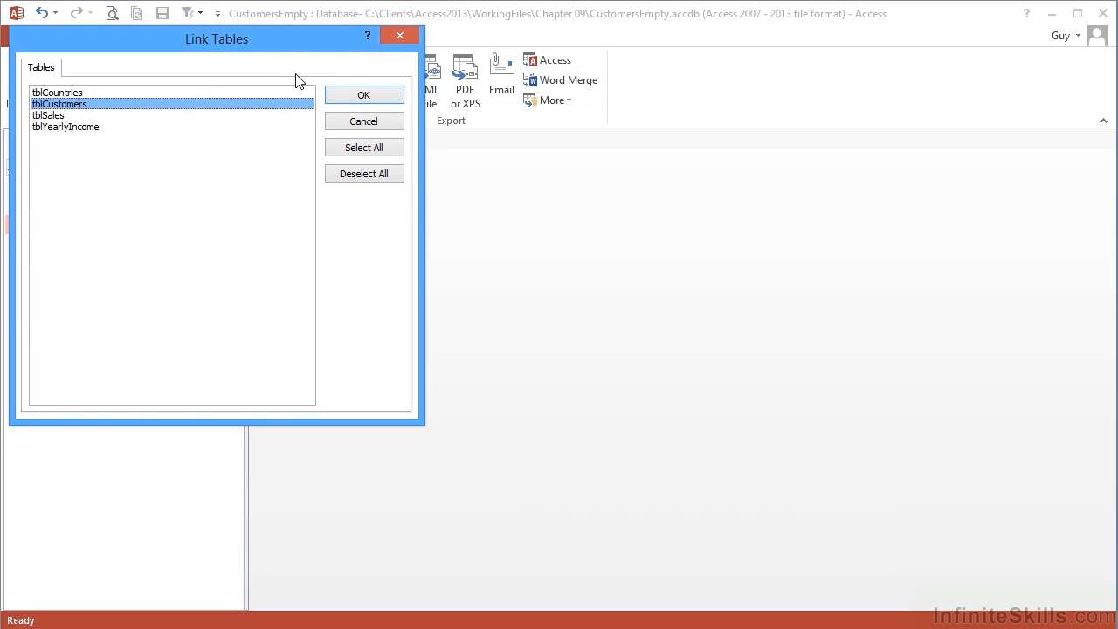
click(362, 98)
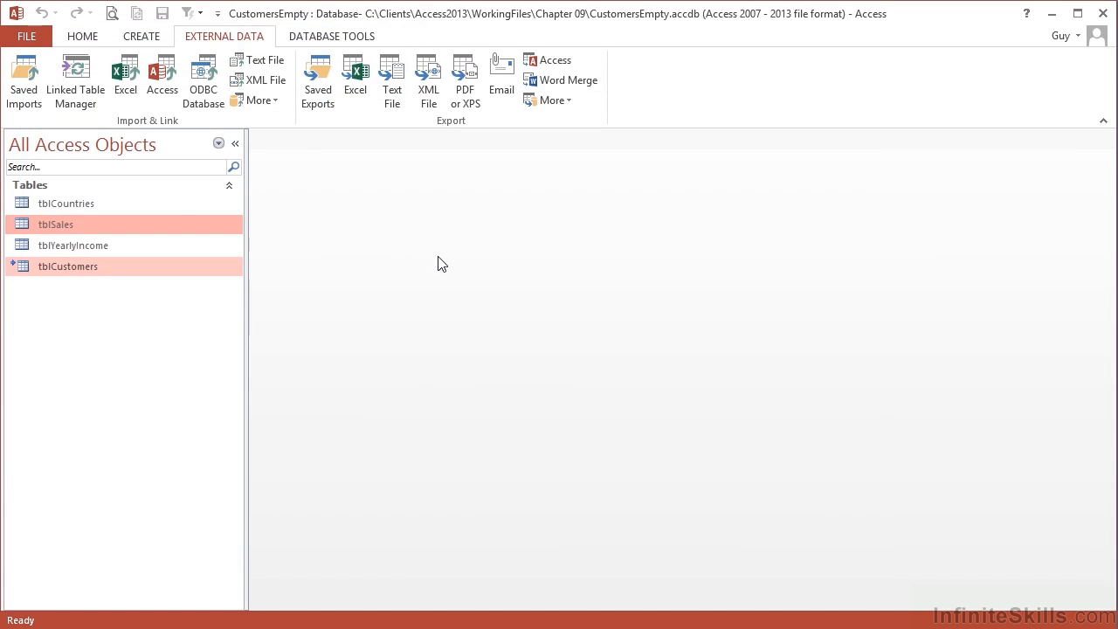
click(122, 271)
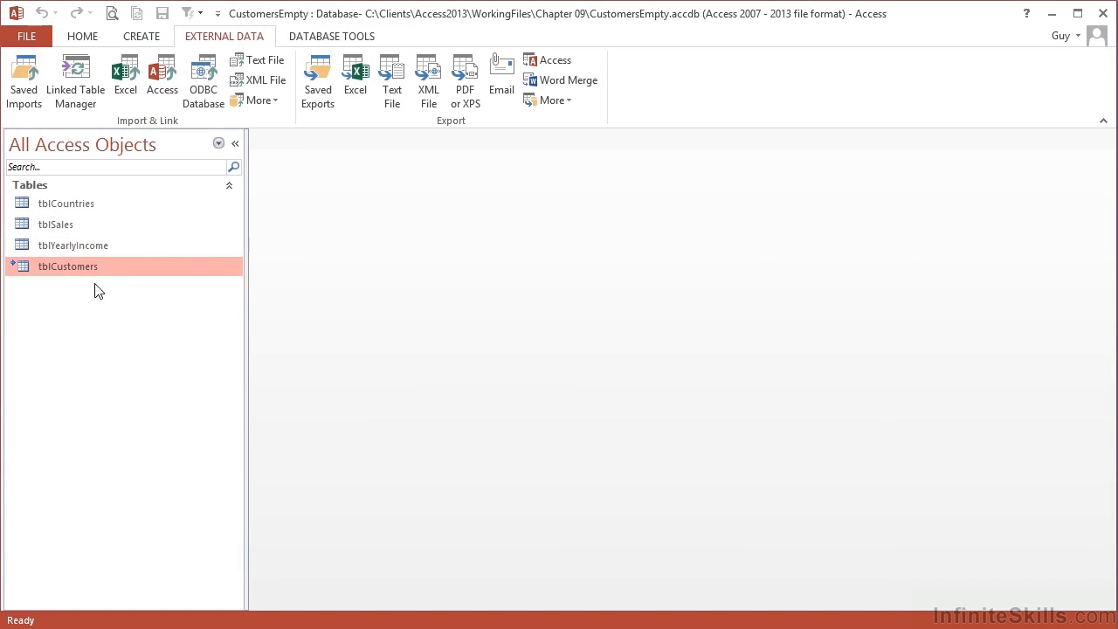
double_click(90, 271)
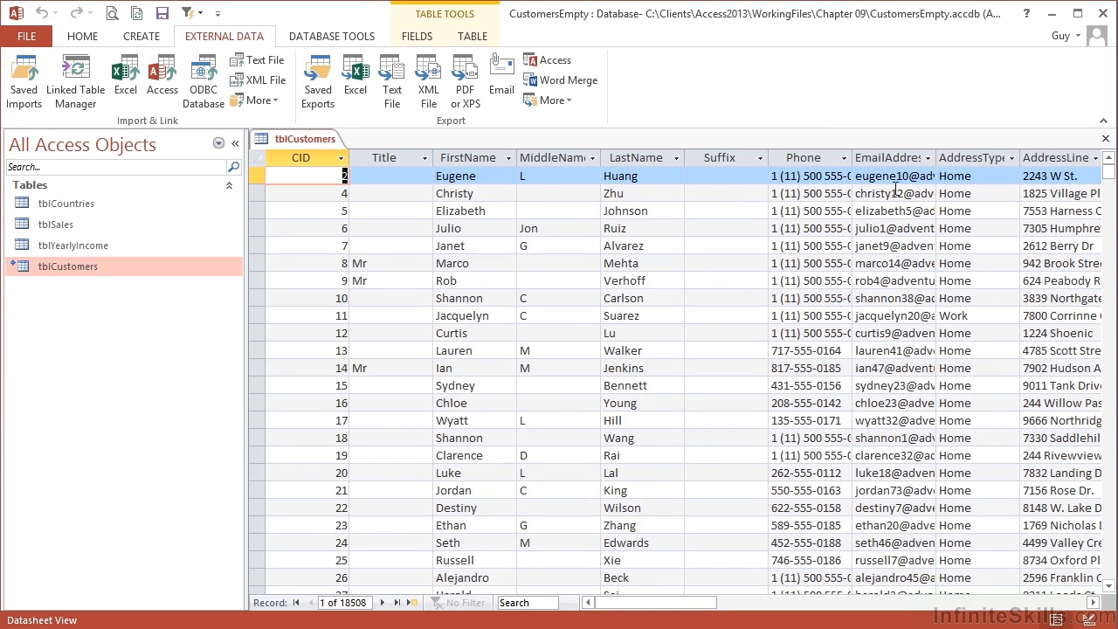
click(1108, 141)
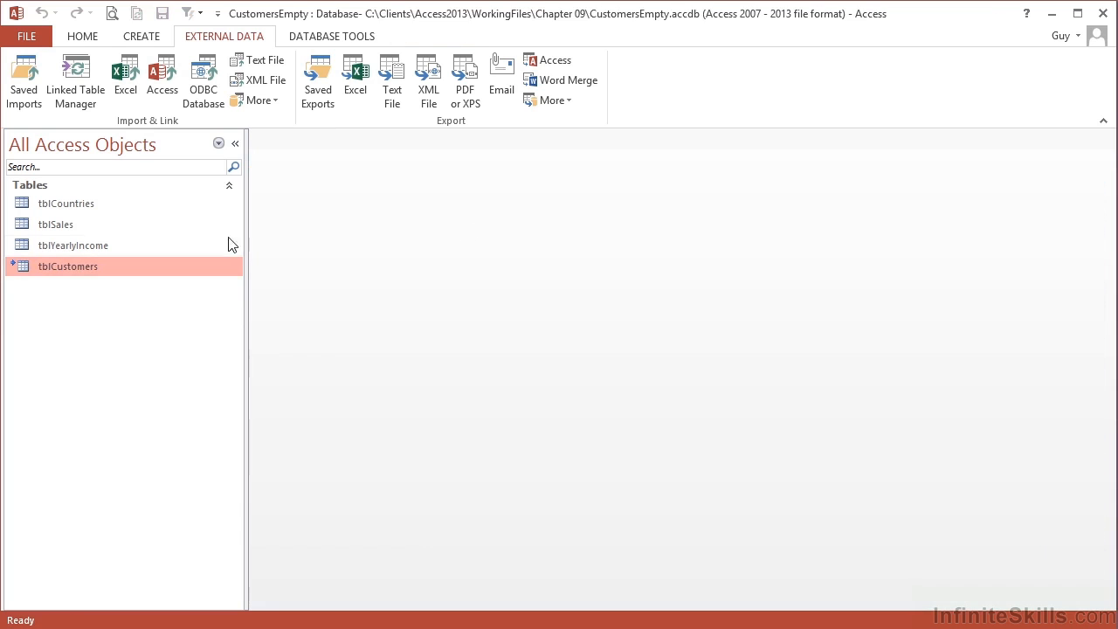
mouse_move(14, 273)
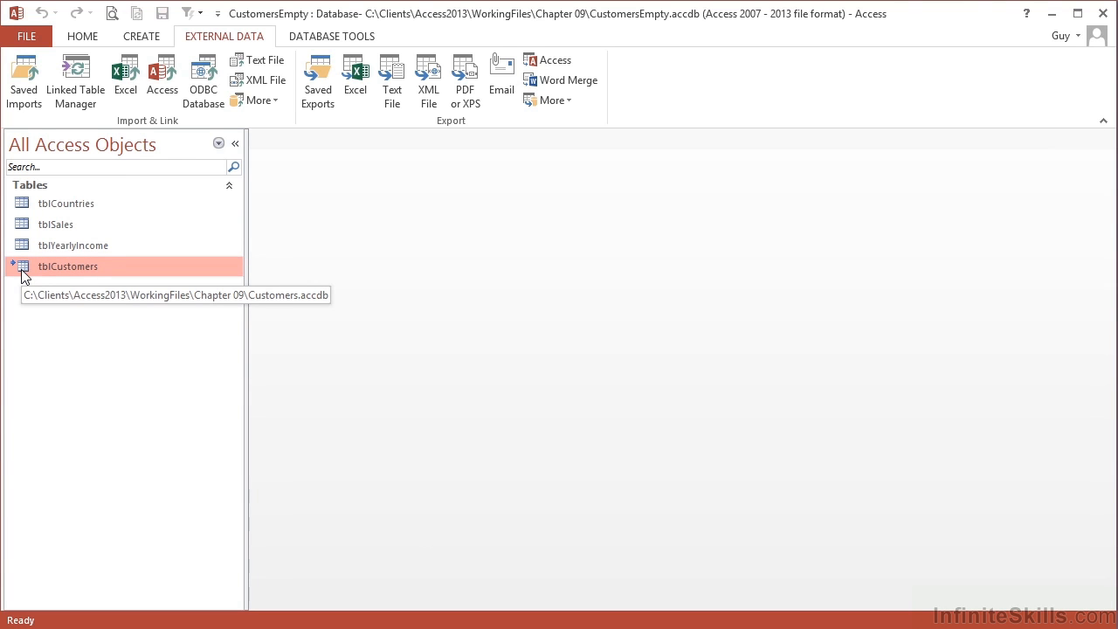
right_click(71, 270)
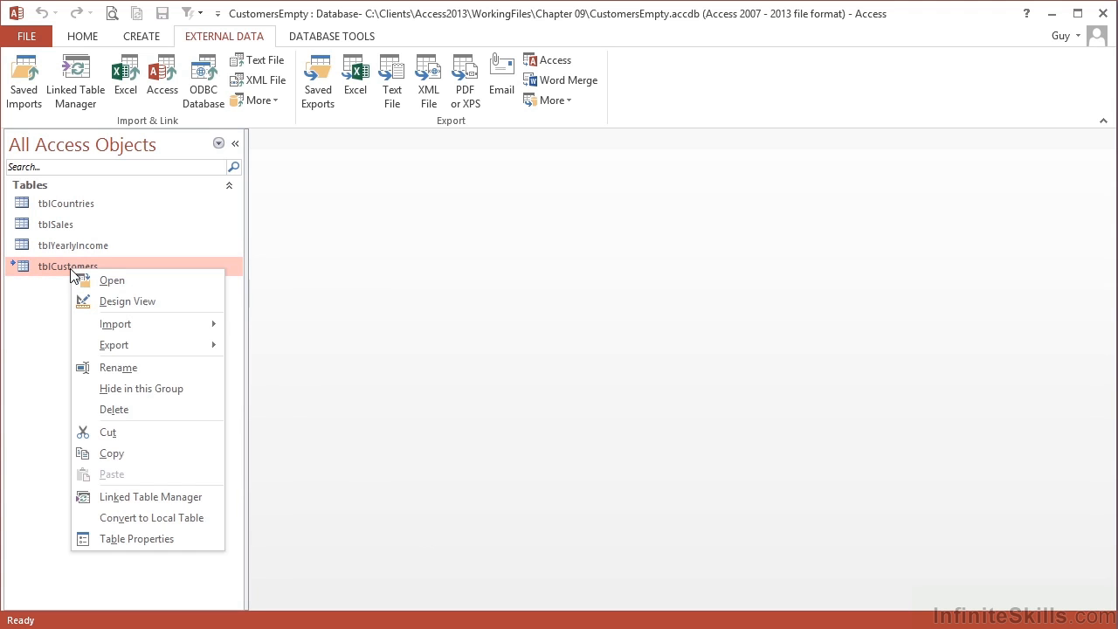
click(136, 300)
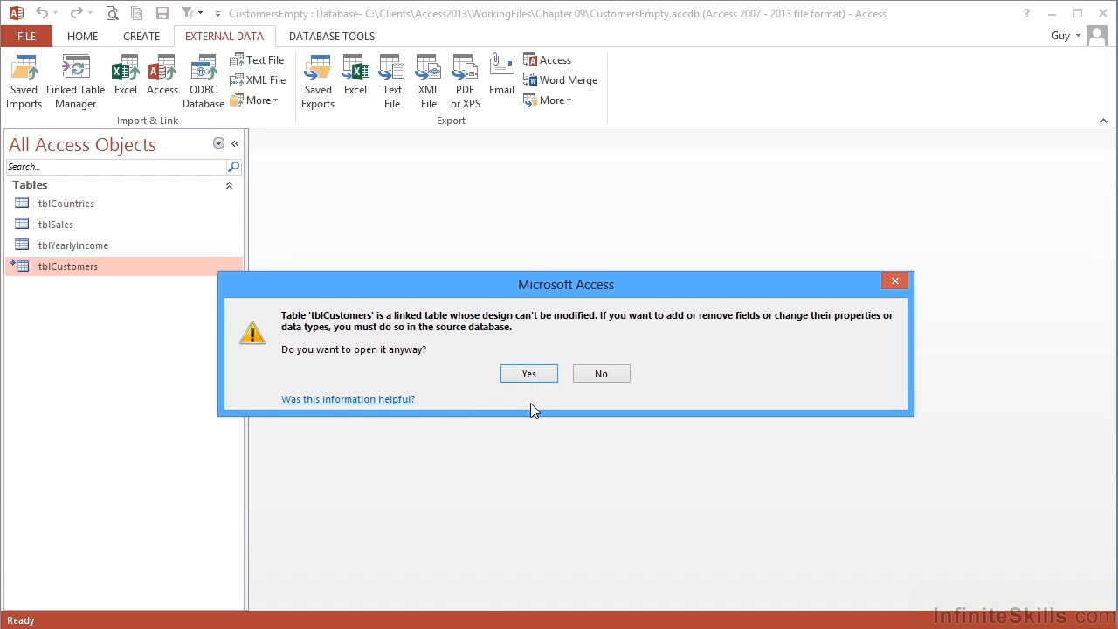
click(530, 374)
scroll(372, 297, down, 3)
scroll(373, 319, up, 3)
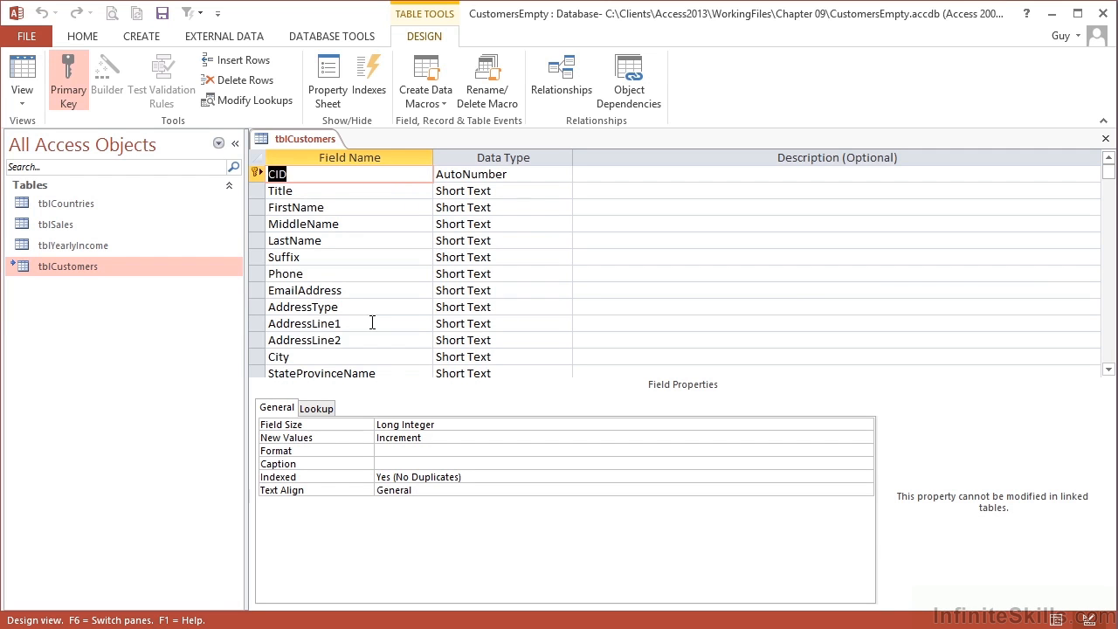
click(1105, 139)
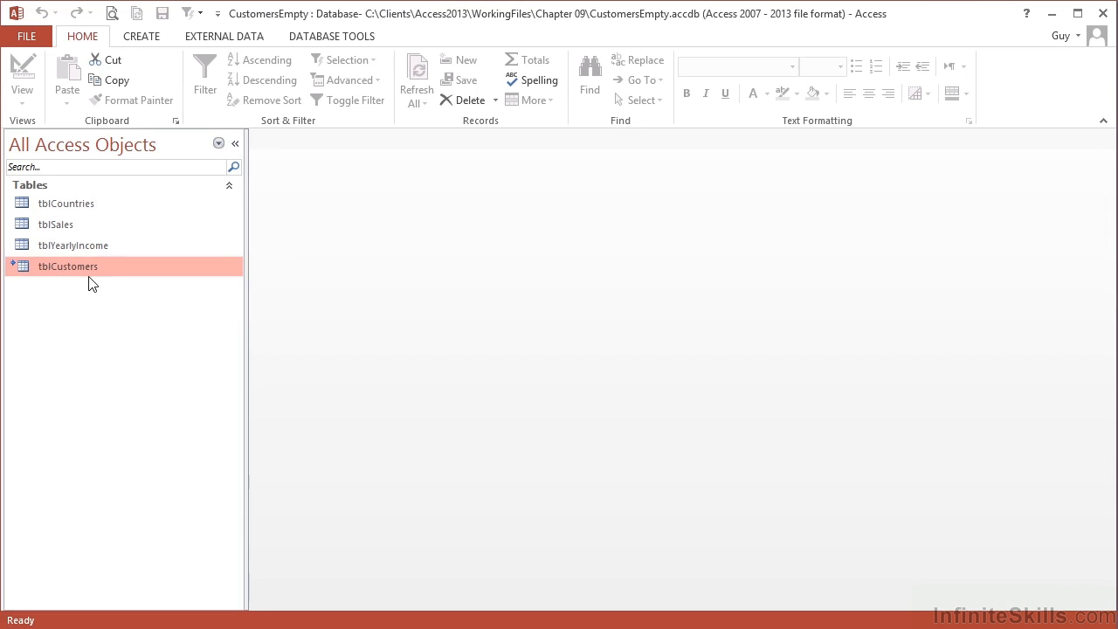